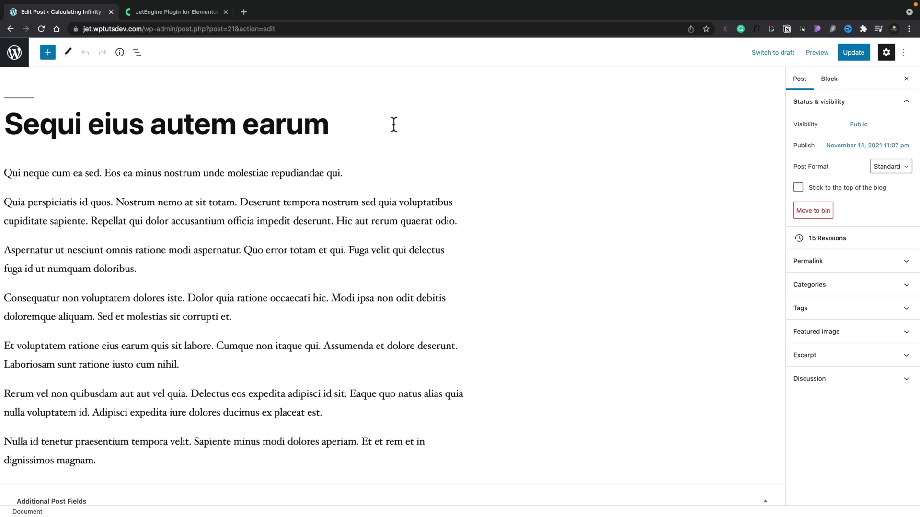
Step: Add an H2 heading block below the first paragraph and open its JetEngine dynamic data settings
left_click(351, 169)
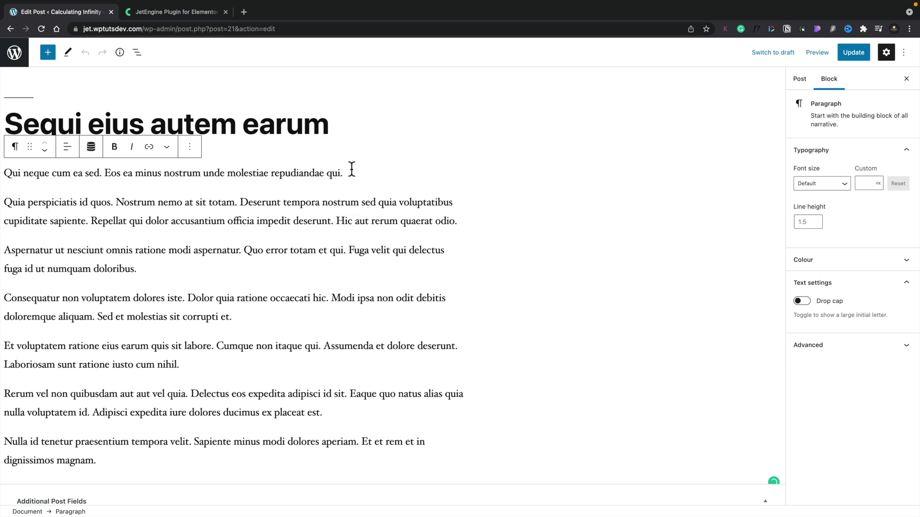
key("Return")
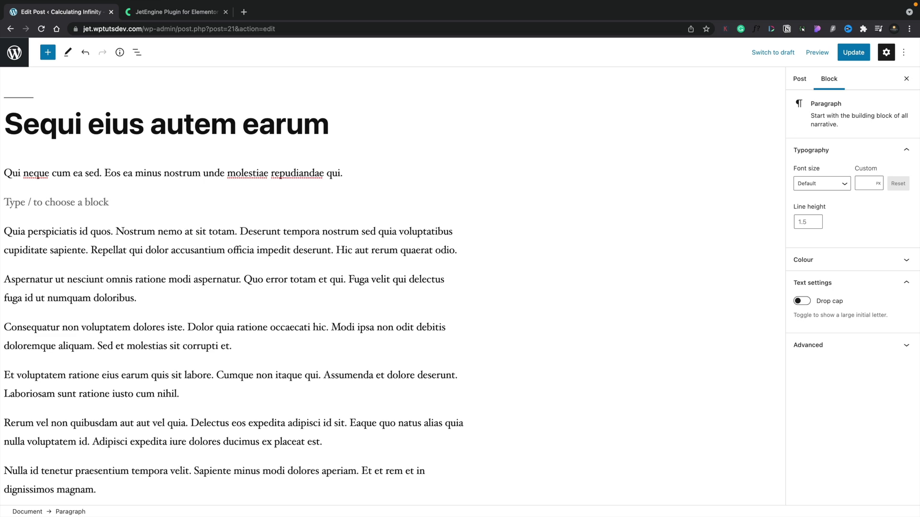
type("/")
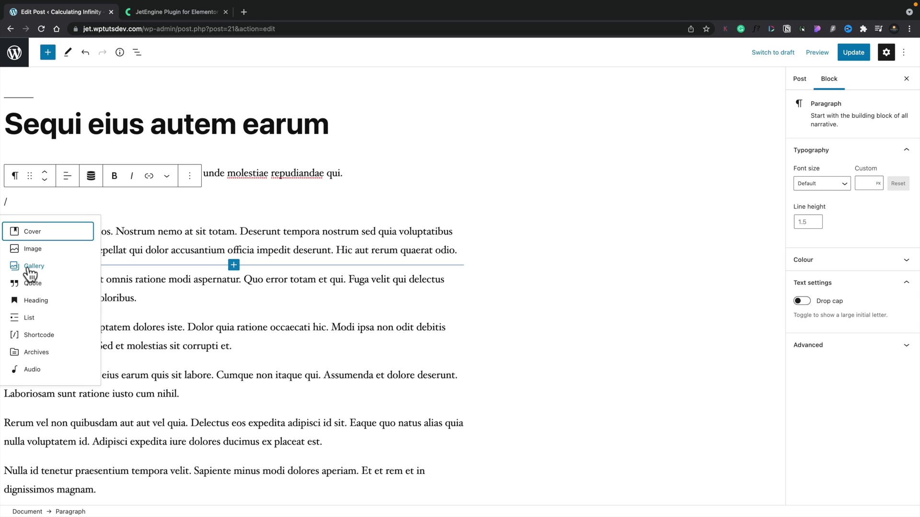
left_click(36, 301)
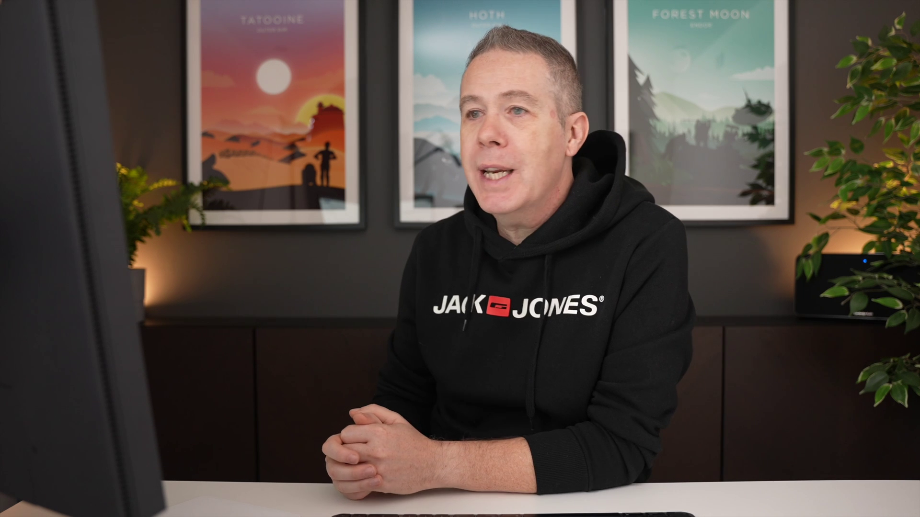
left_click(126, 185)
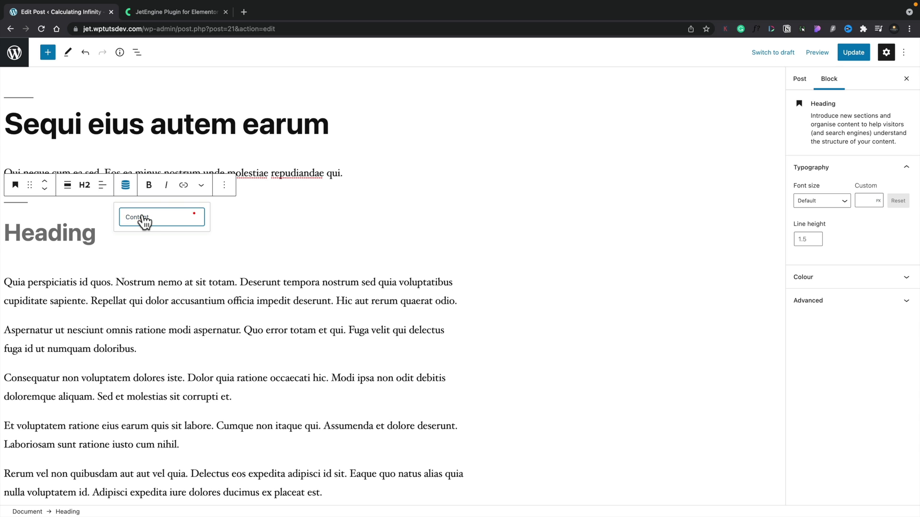
Step: Set the heading's Content source to Current object property and browse the Property list
left_click(144, 218)
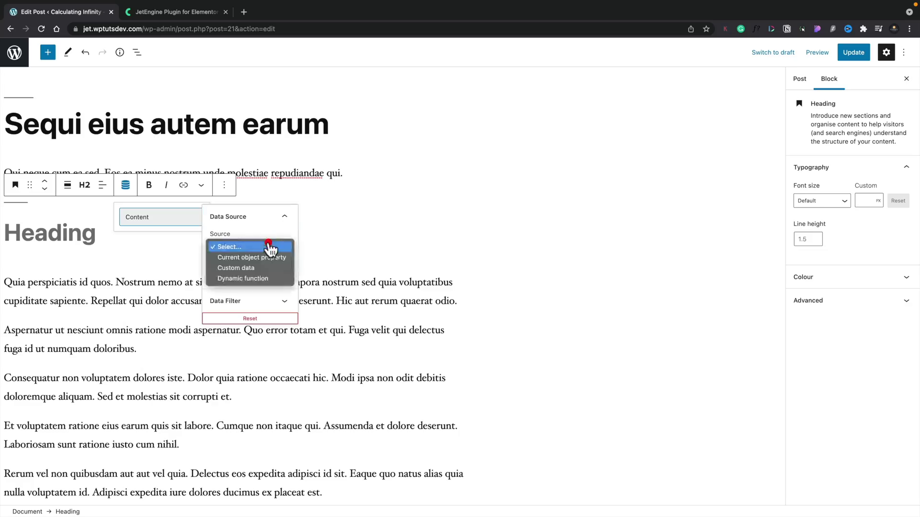
left_click(269, 248)
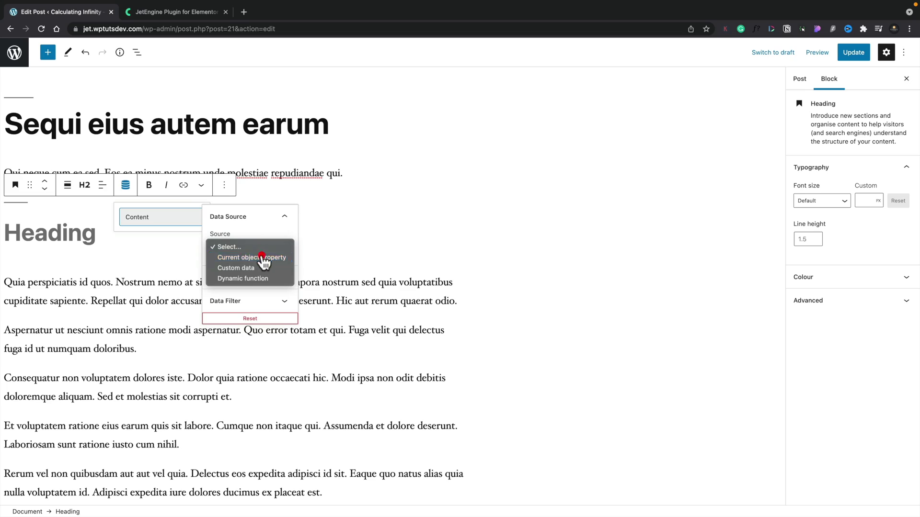
left_click(263, 258)
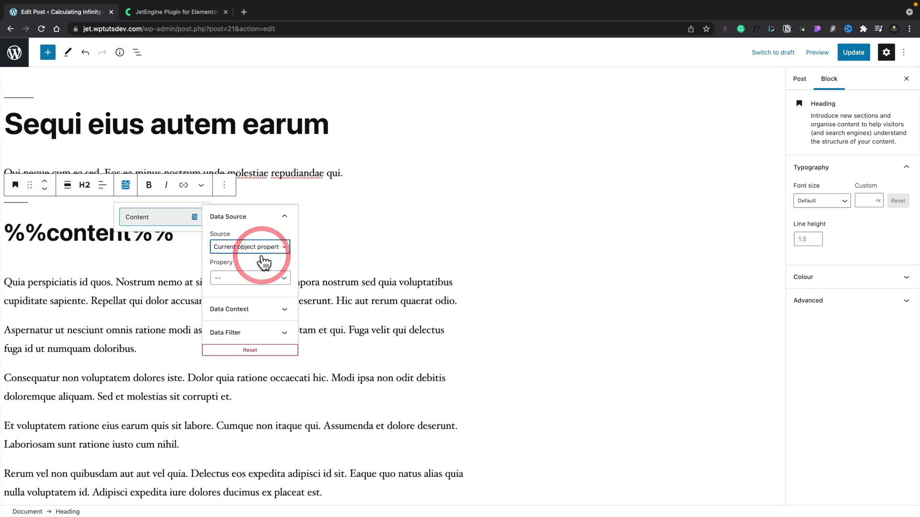
left_click(238, 285)
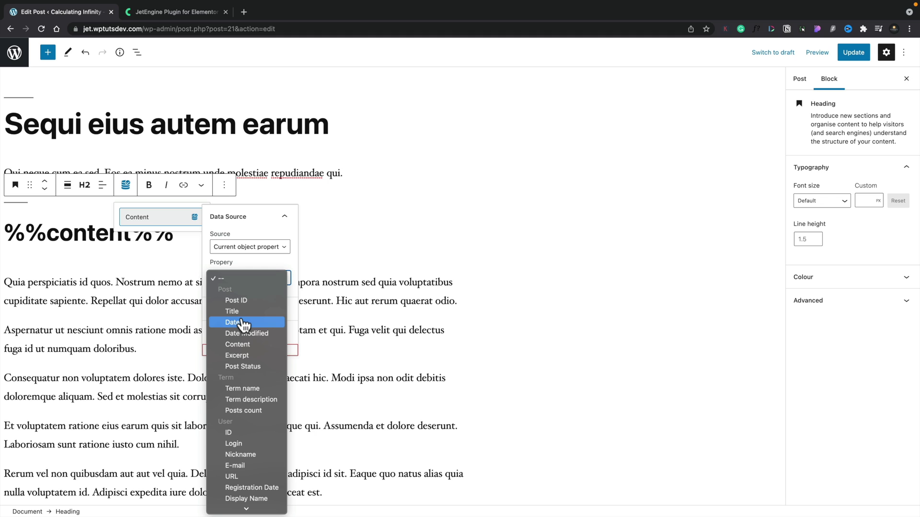
scroll(243, 345, "down", 5)
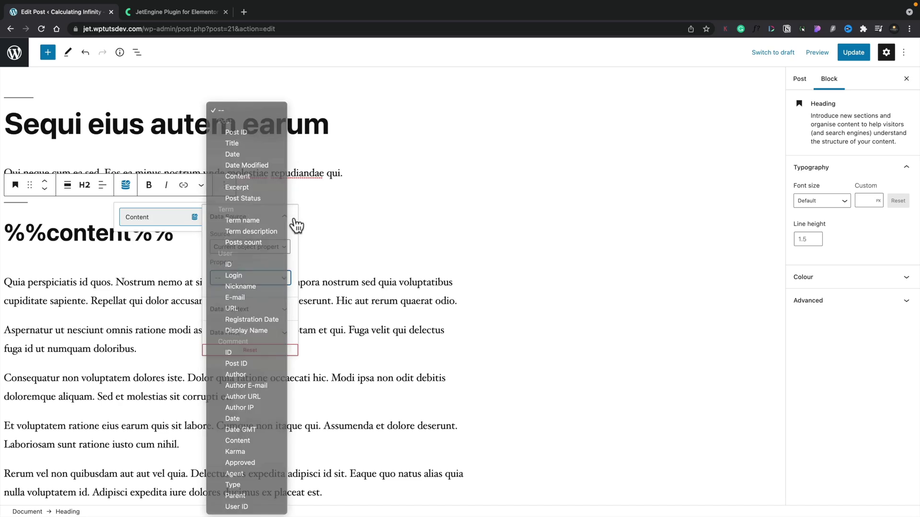
Step: Try Custom data as the heading's source and look through its options
left_click(287, 221)
left_click(265, 246)
left_click(255, 257)
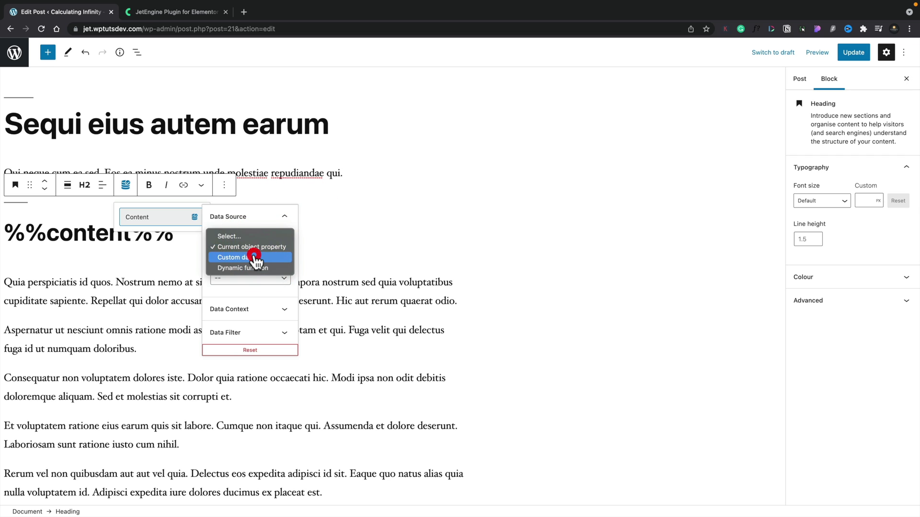
left_click(251, 276)
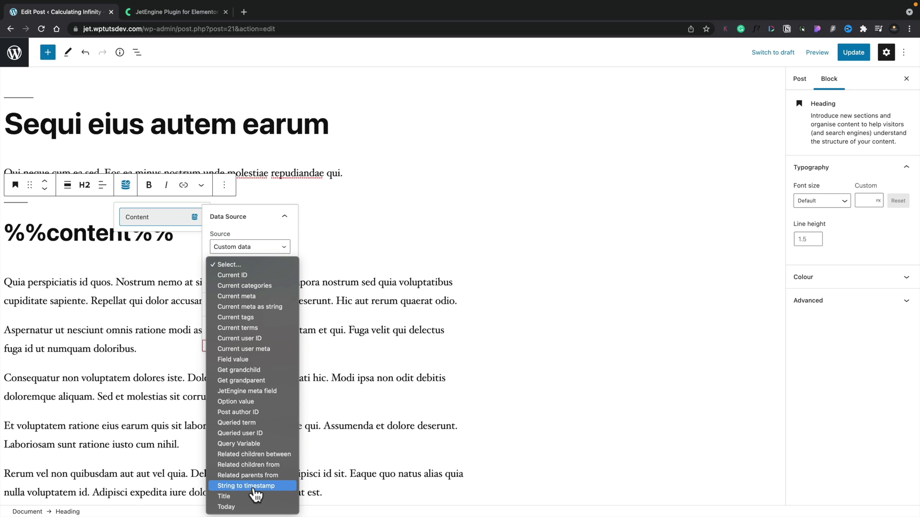
left_click(262, 247)
Step: Switch the source to Dynamic function and browse its Function and Data Source lists
left_click(263, 247)
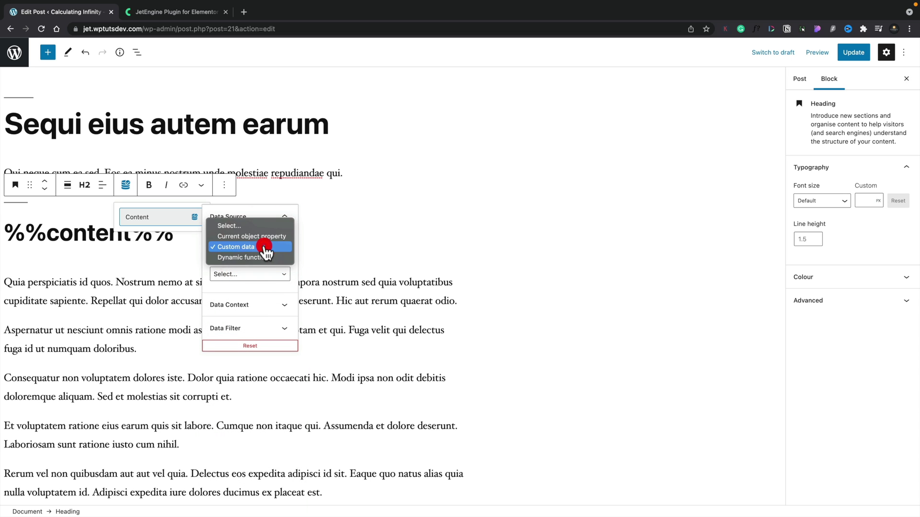
left_click(261, 258)
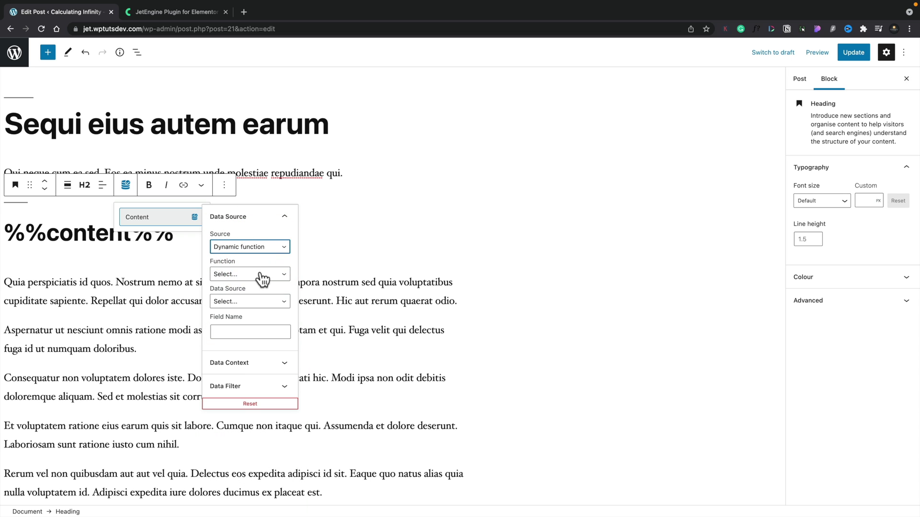
left_click(262, 276)
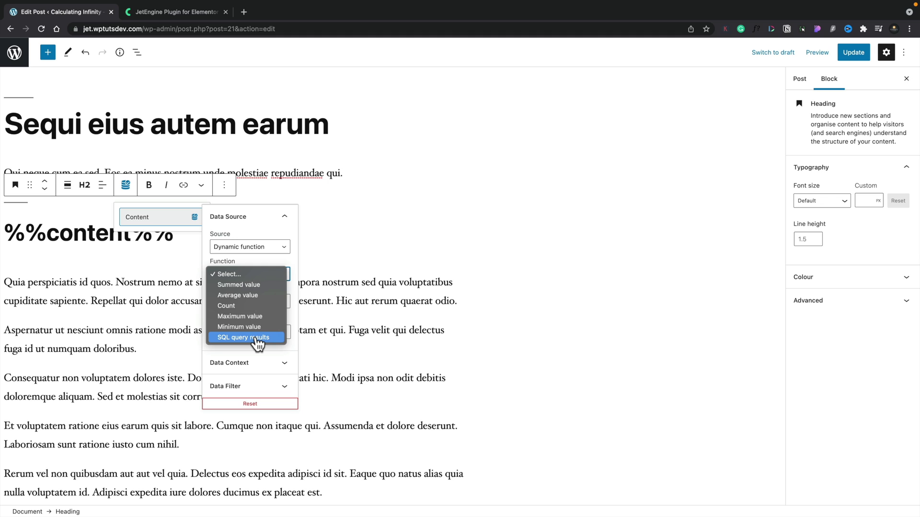
left_click(260, 264)
left_click(248, 301)
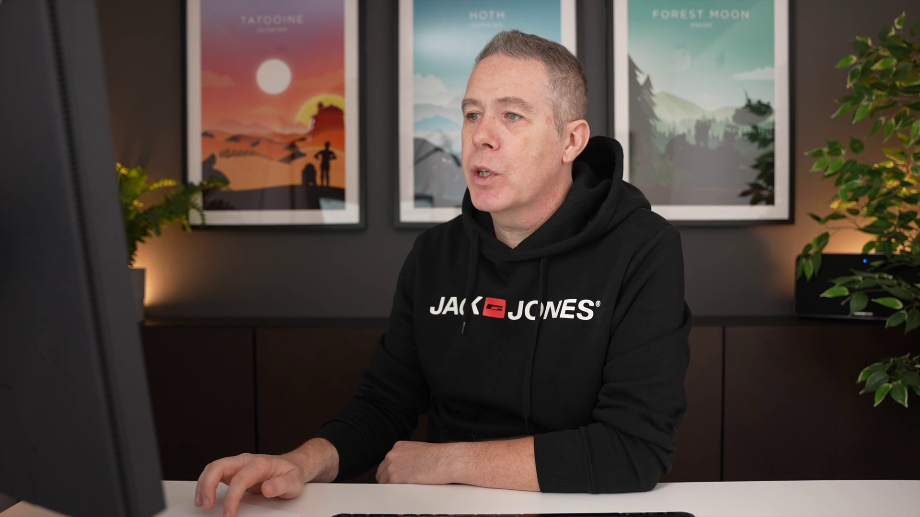
Step: Set the source back to Current object property using the Display Name property
left_click(249, 227)
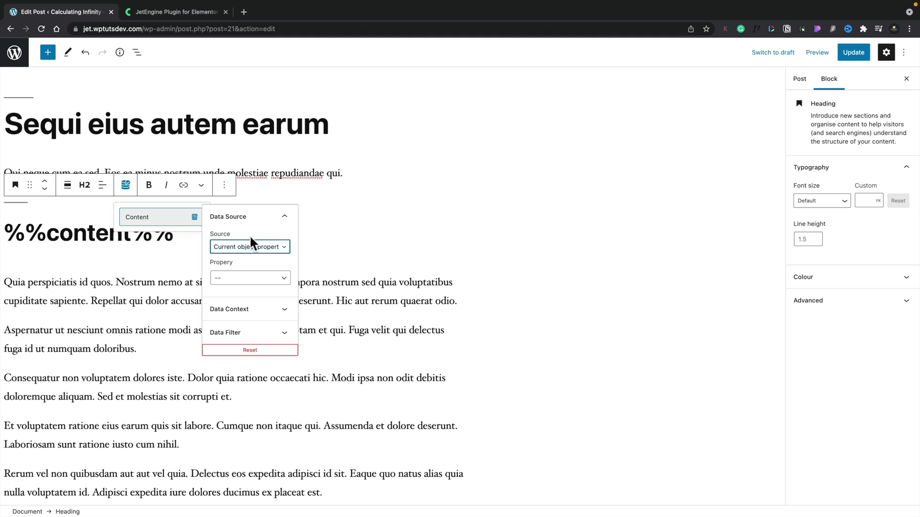
left_click(261, 286)
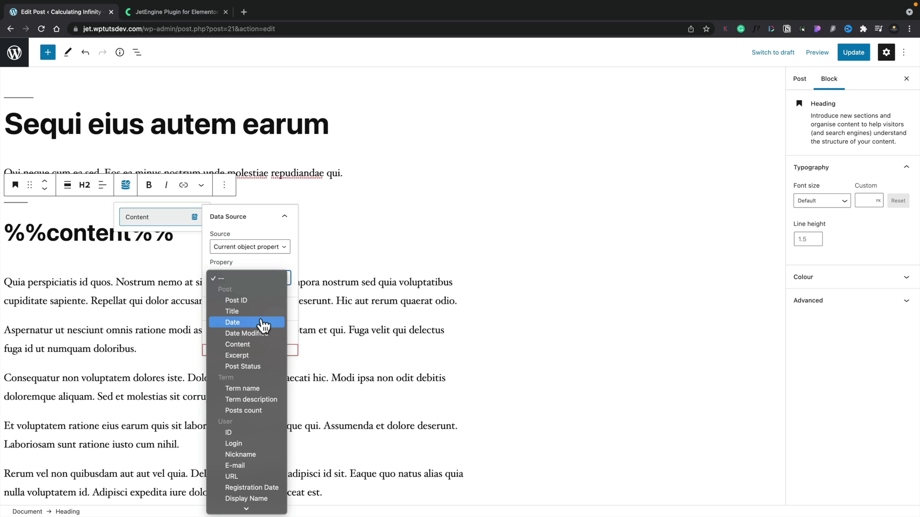
scroll(261, 347, "down", 3)
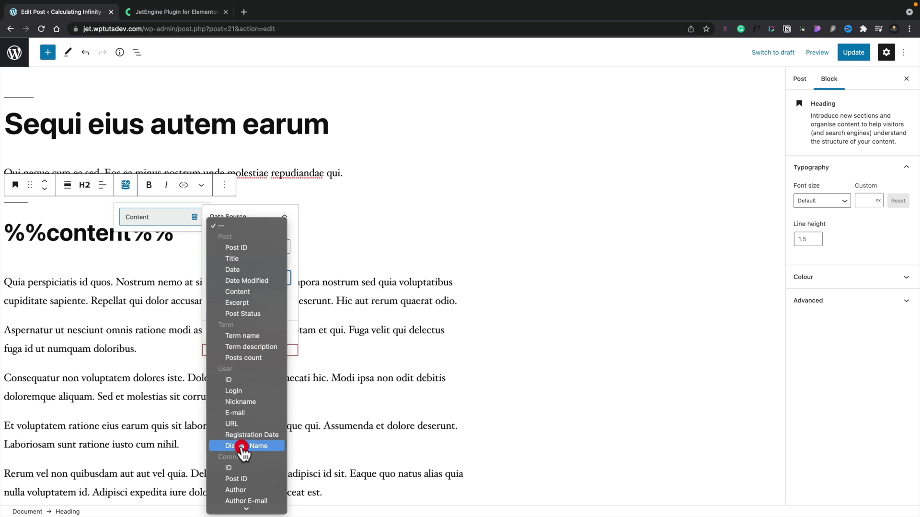
left_click(242, 447)
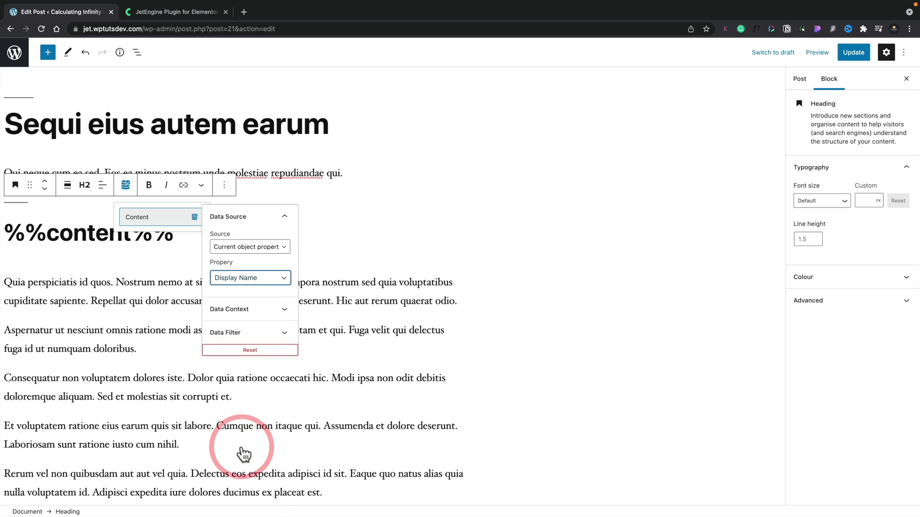
Step: Set the Data Context to Current Post Author and expand the Data Filter settings
left_click(258, 311)
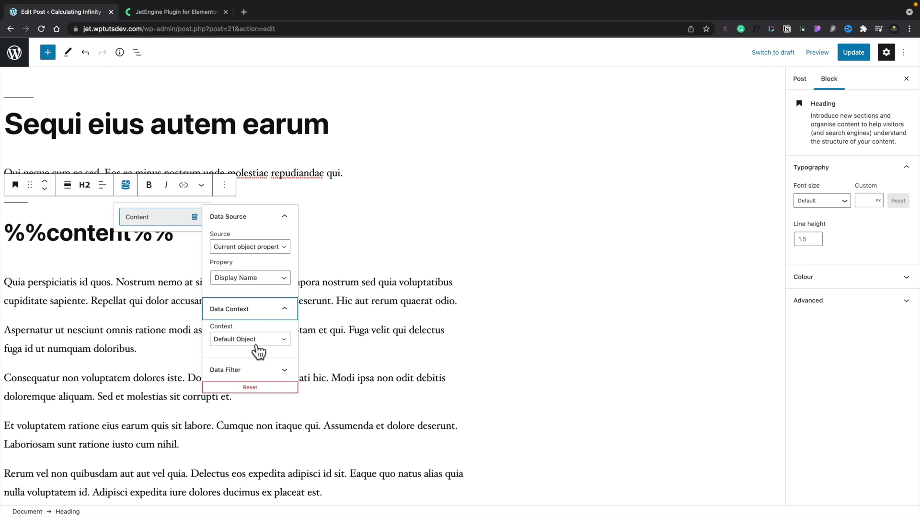
left_click(257, 343)
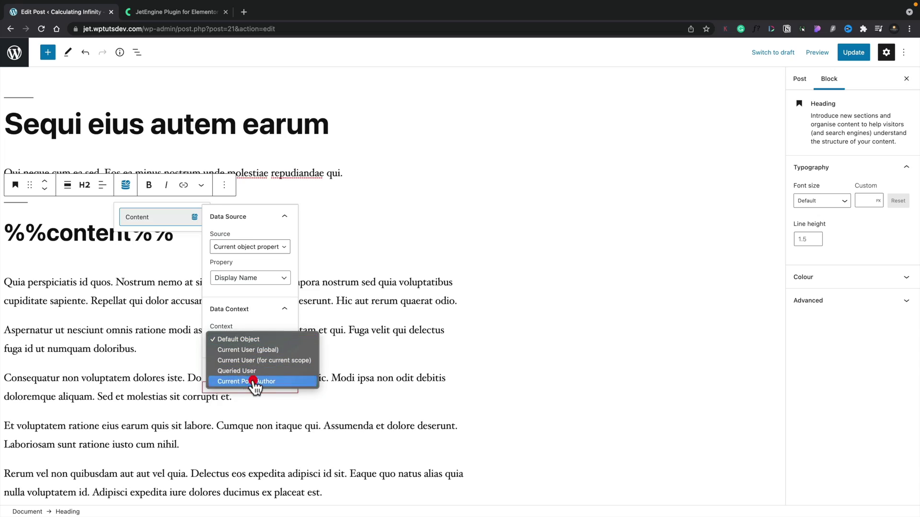
left_click(253, 382)
left_click(280, 369)
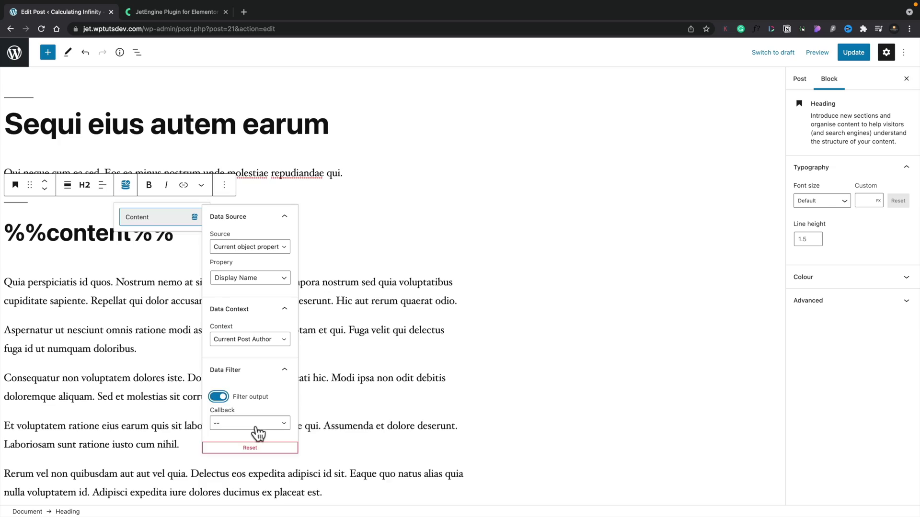
Step: Set the filter Callback to '--', disable Filter output, and close the dynamic data popover
left_click(256, 425)
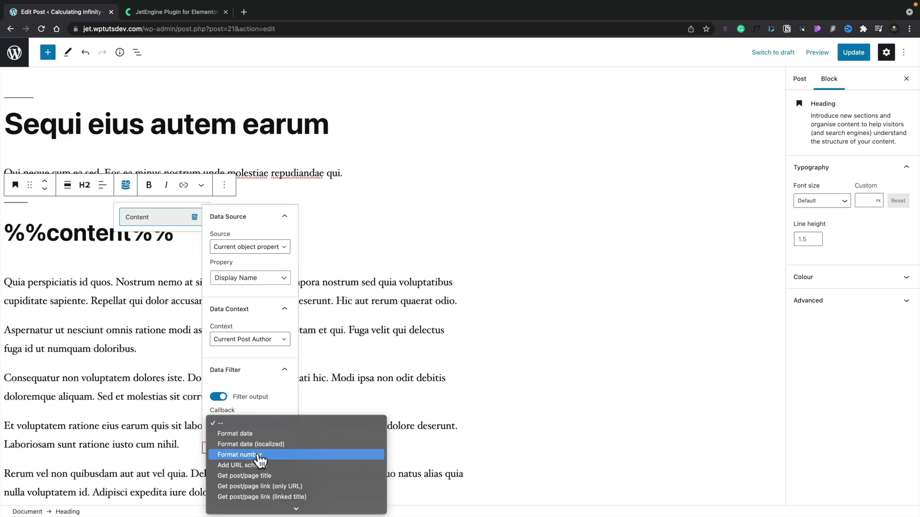
scroll(260, 461, "down", 5)
scroll(260, 460, "down", 4)
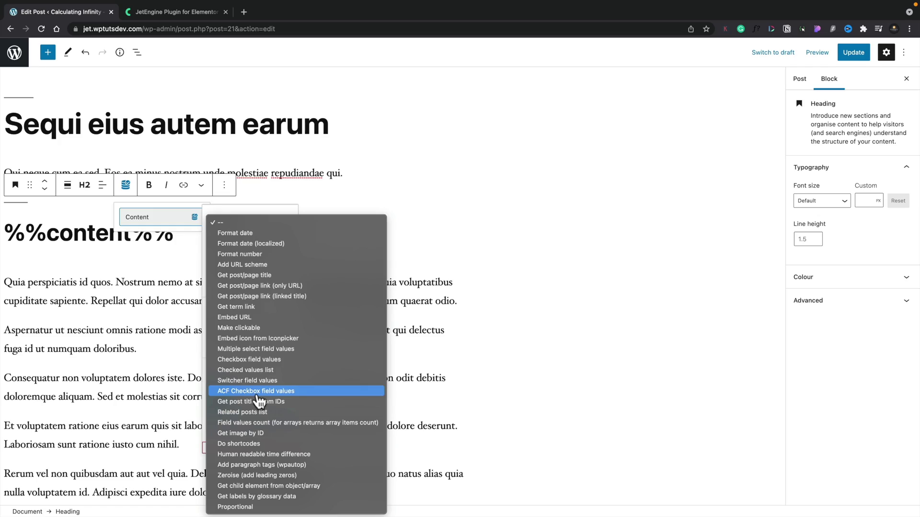
left_click(241, 221)
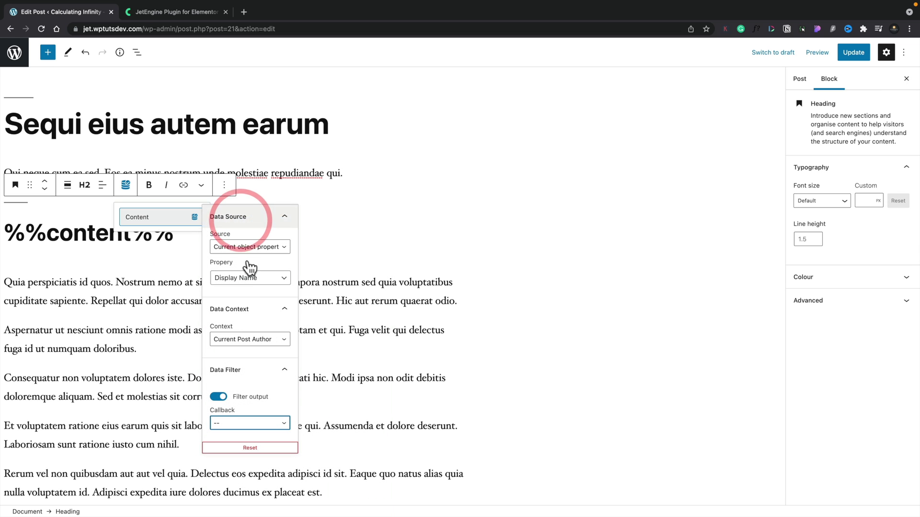
left_click(215, 399)
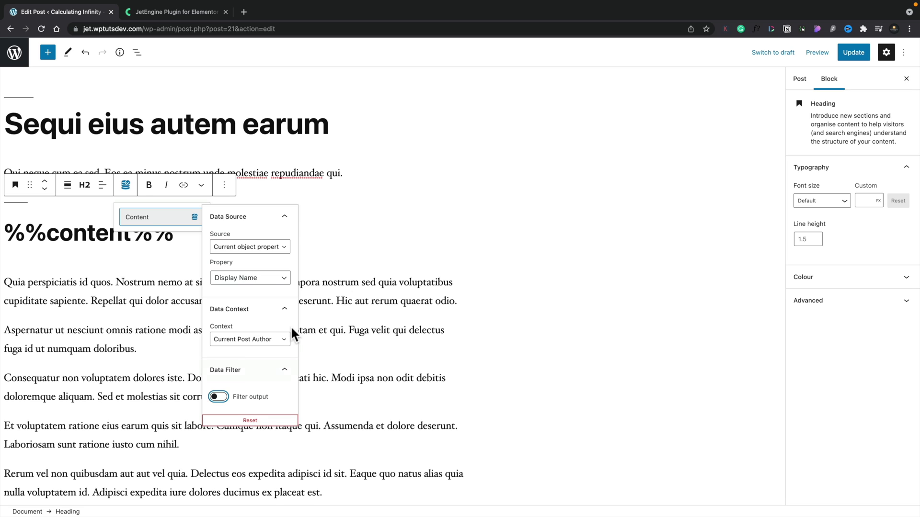
left_click(69, 234)
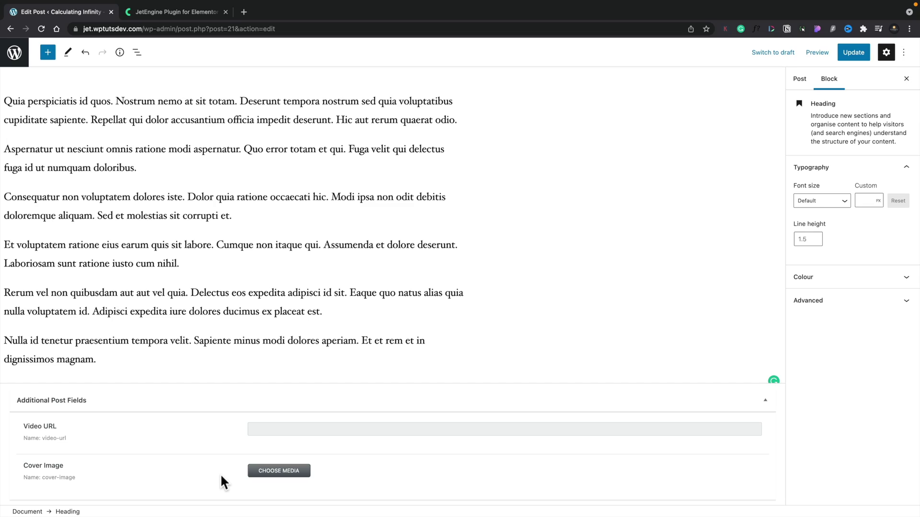
Step: Pick the modern glass-fronted house photo from the Media Library as the Cover Image
left_click(267, 472)
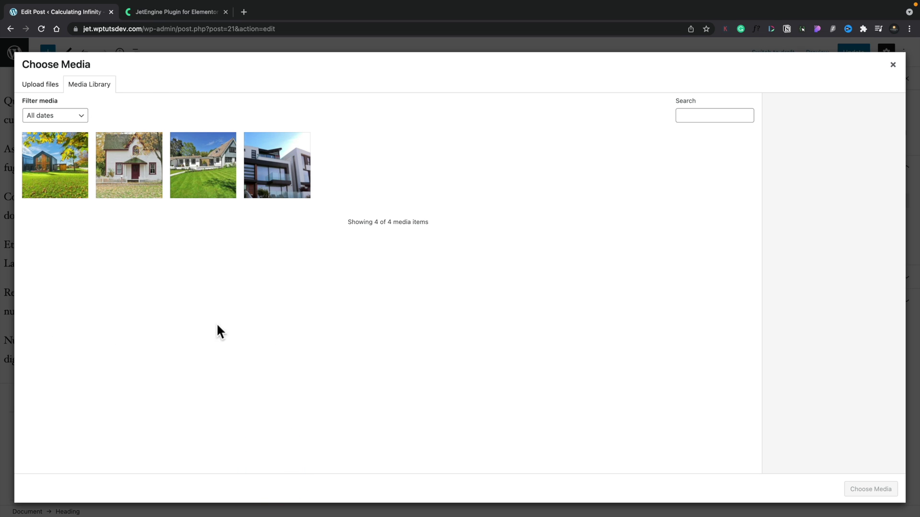
left_click(256, 190)
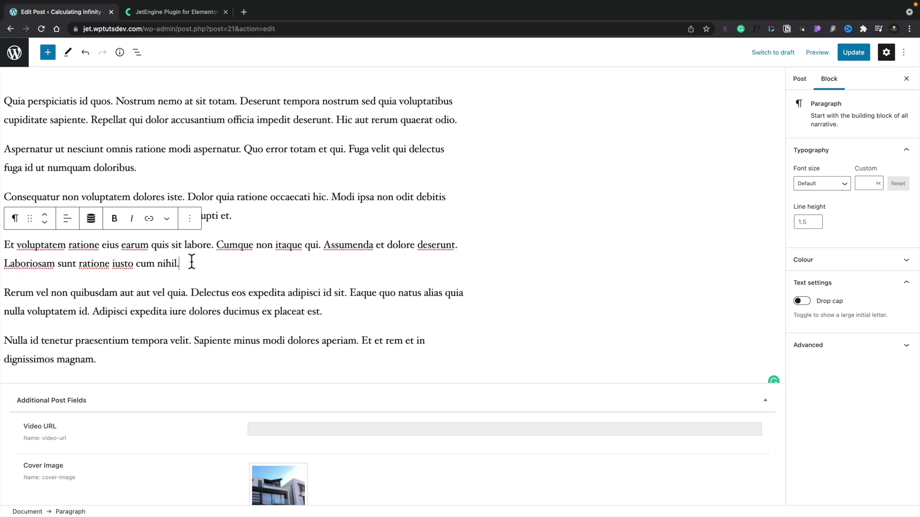
Step: Insert a Cover block after the paragraph and bind its Image URL to the Cover Image field
key("Return")
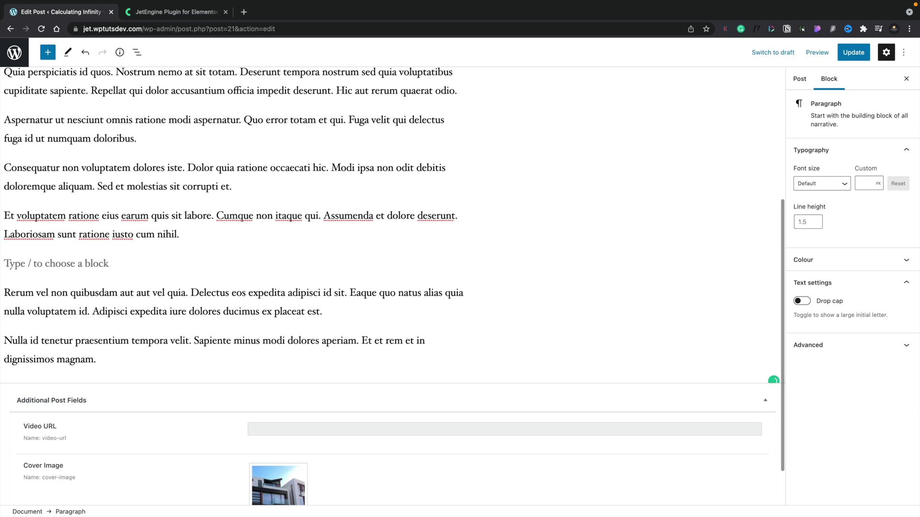
type("/cover")
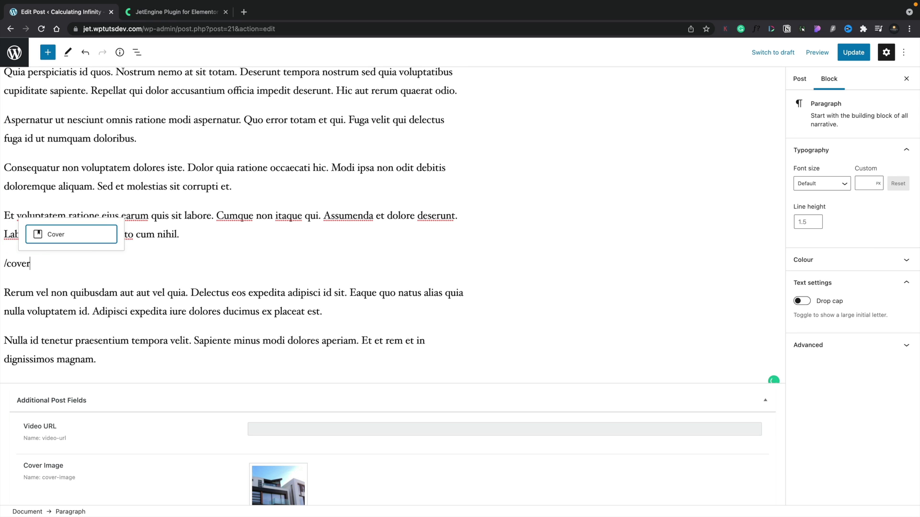
left_click(86, 237)
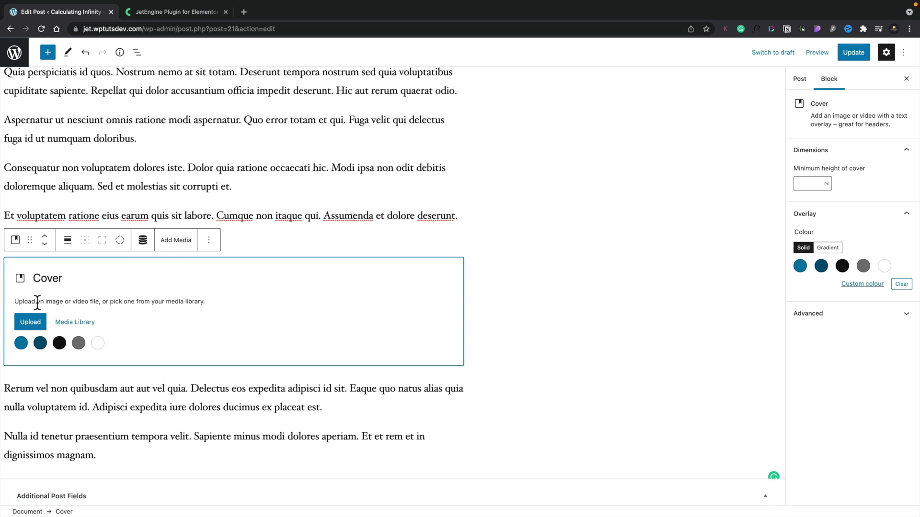
left_click(143, 245)
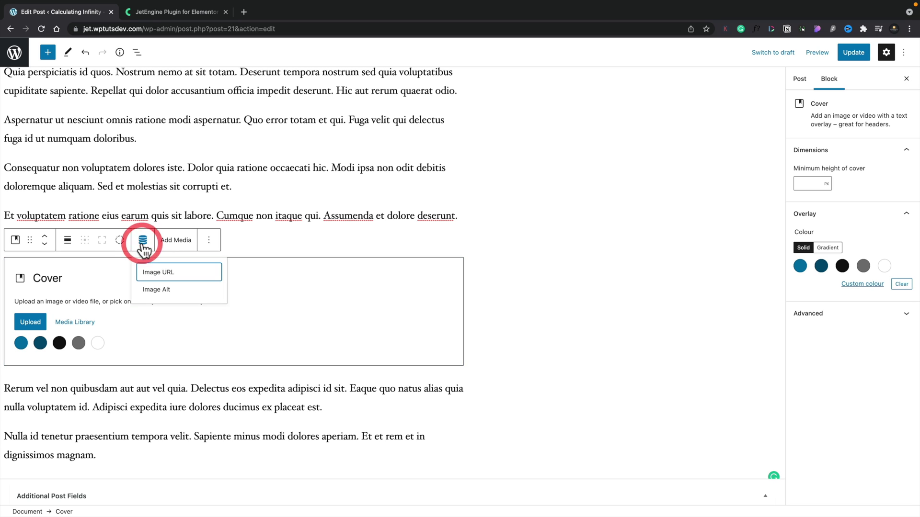
left_click(164, 275)
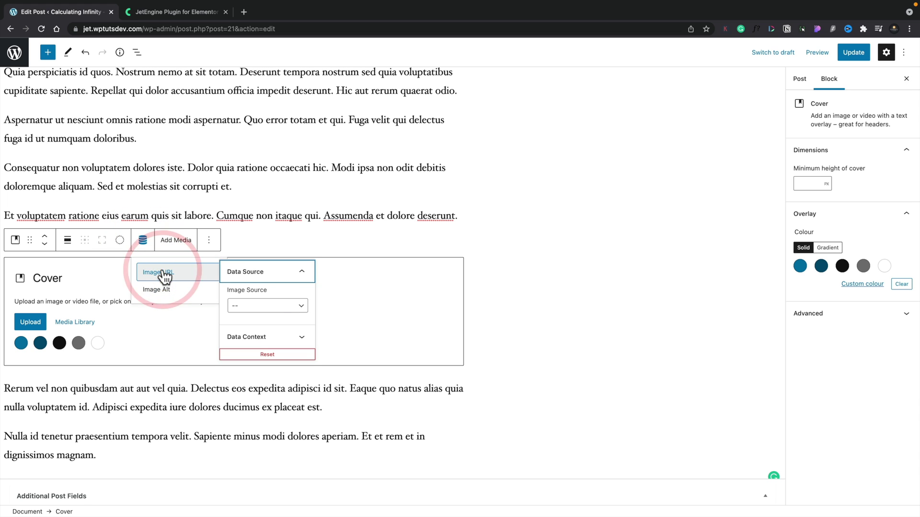
left_click(276, 307)
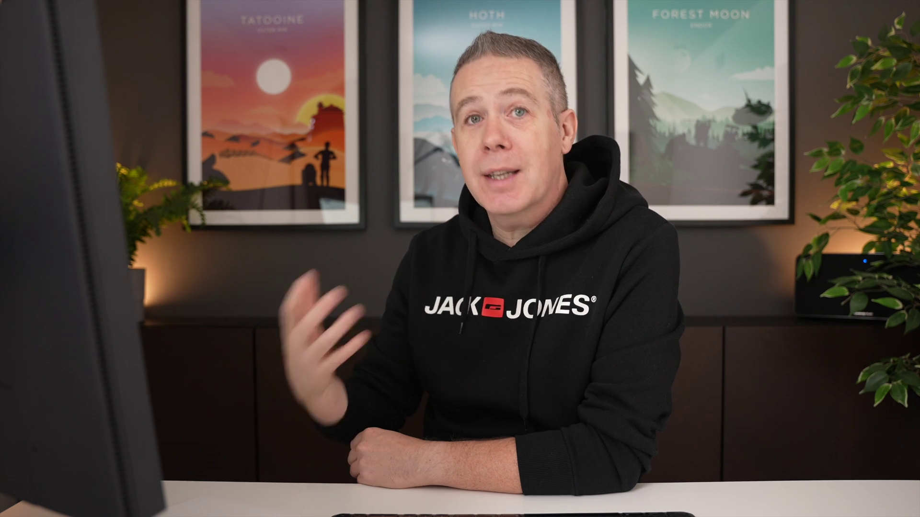
left_click(269, 372)
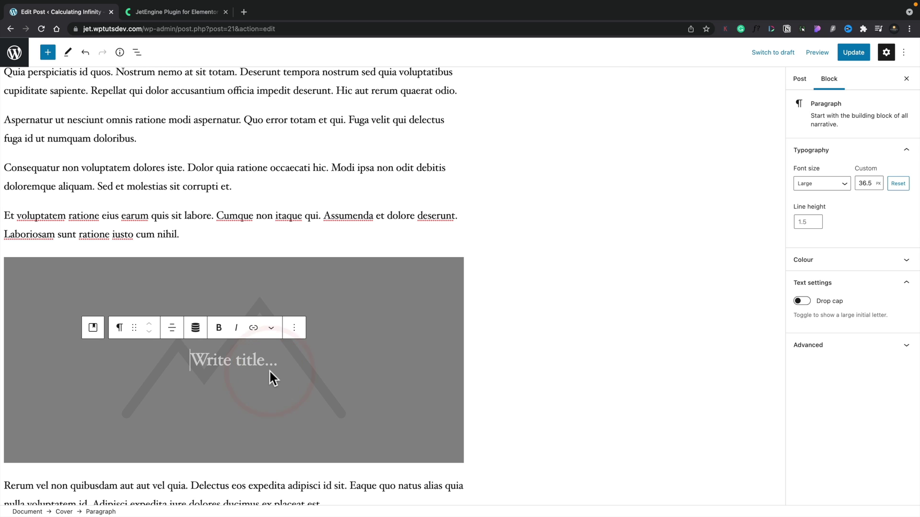